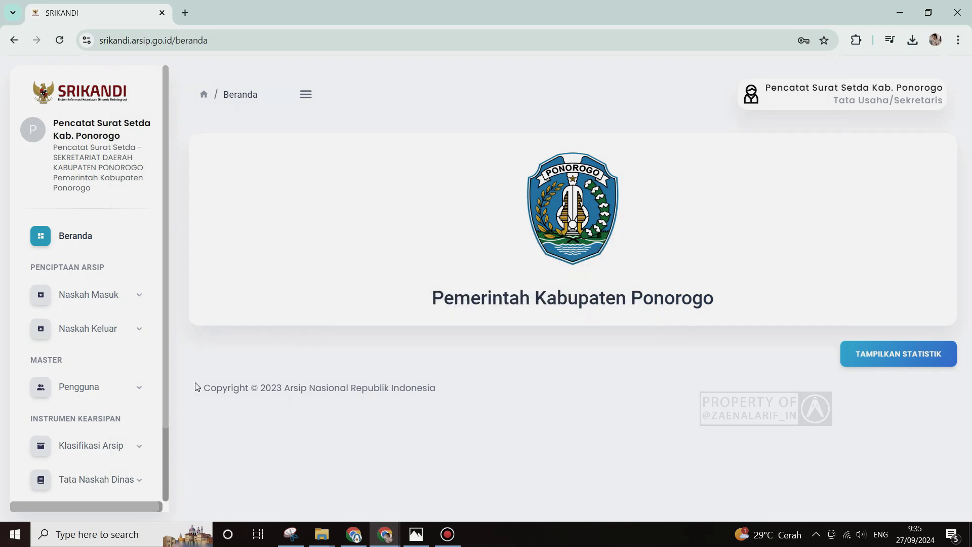
# Start a new entry in the Penandatangan list and choose the user whose position is Analis Jabatan as signatory
pyautogui.click(133, 394)
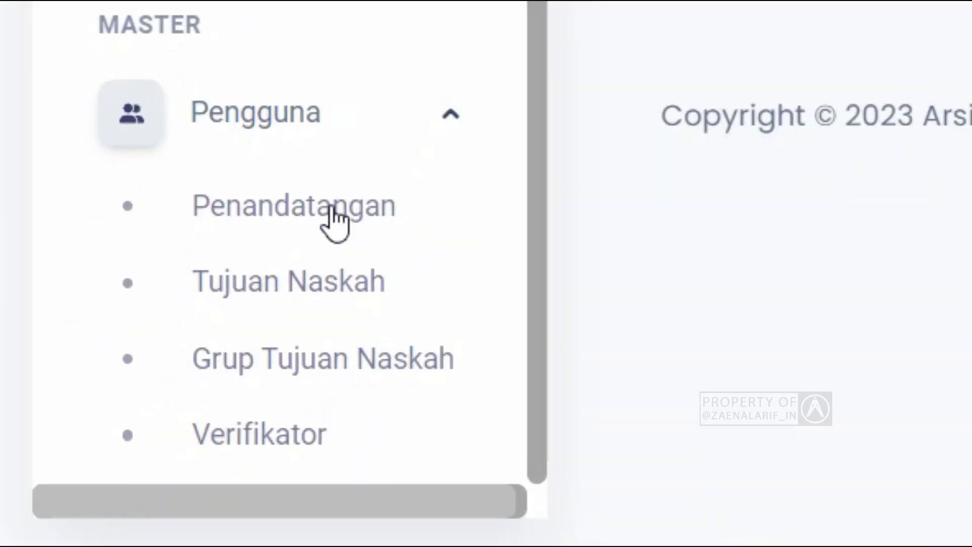
pyautogui.click(330, 216)
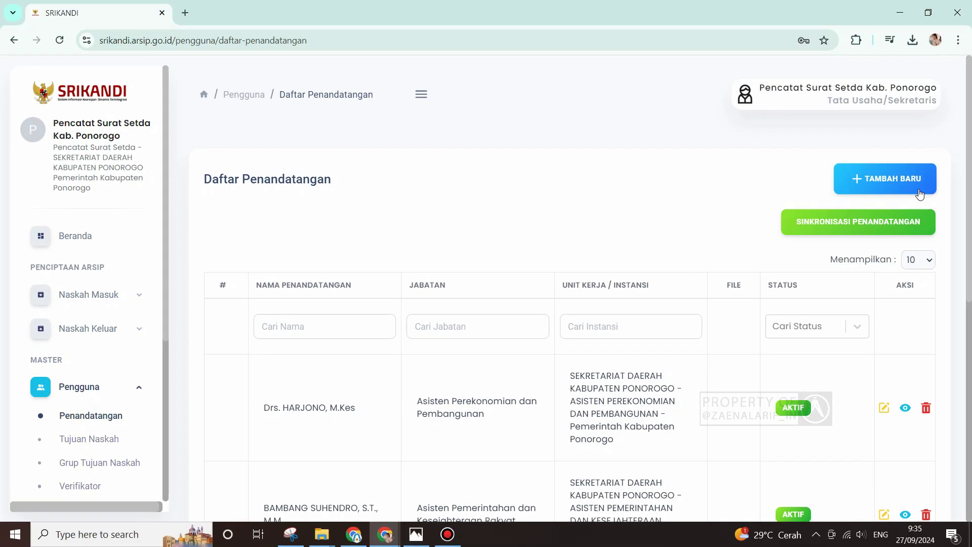
pyautogui.click(916, 191)
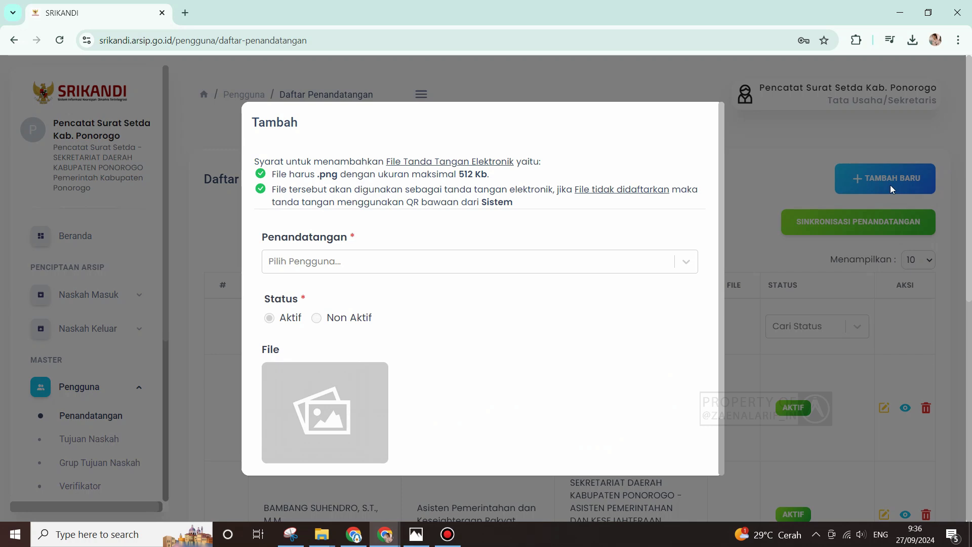
pyautogui.click(320, 265)
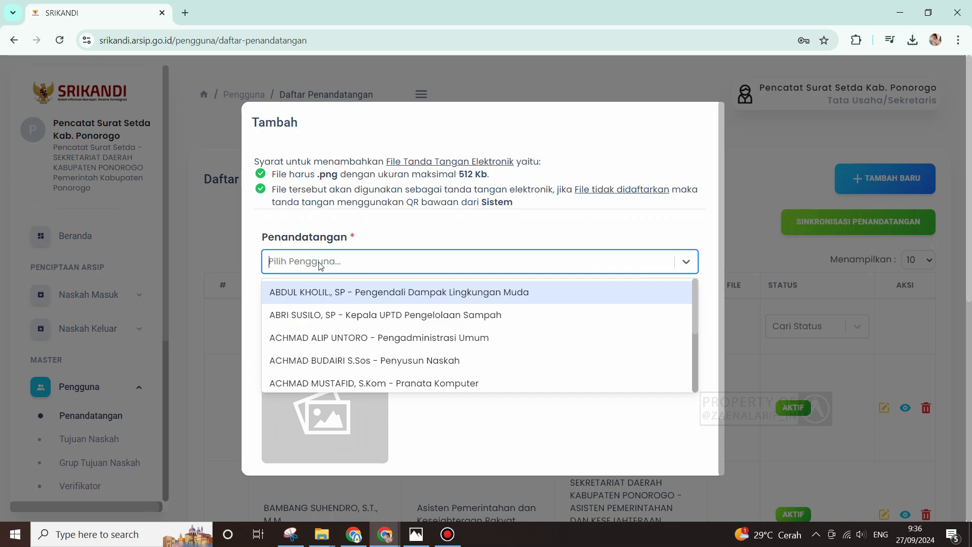
pyautogui.write('karjito')
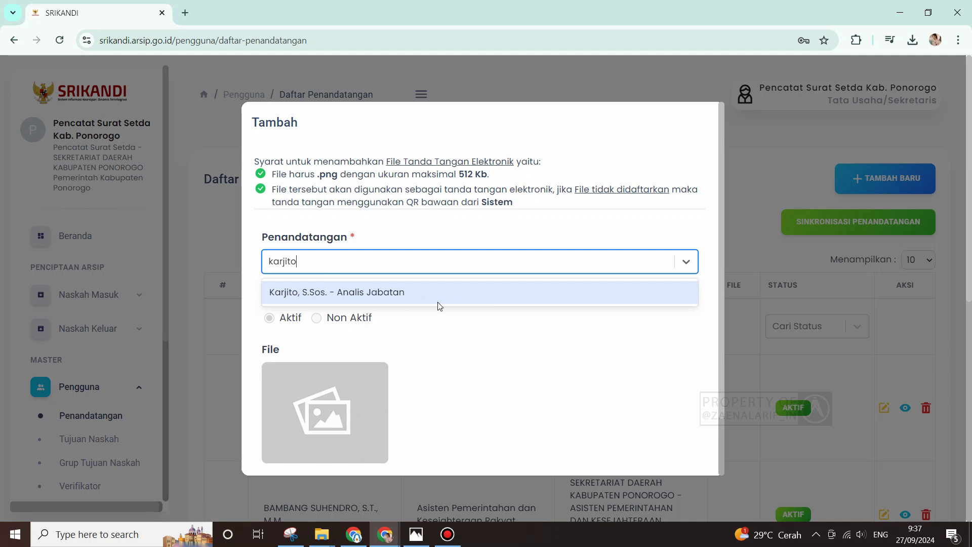
pyautogui.click(410, 299)
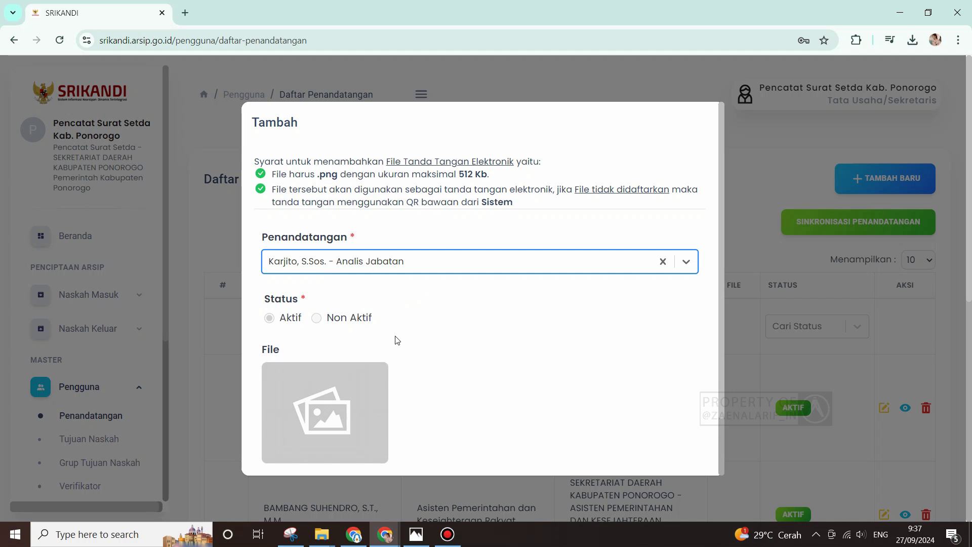
pyautogui.scroll(-2, 397, 340)
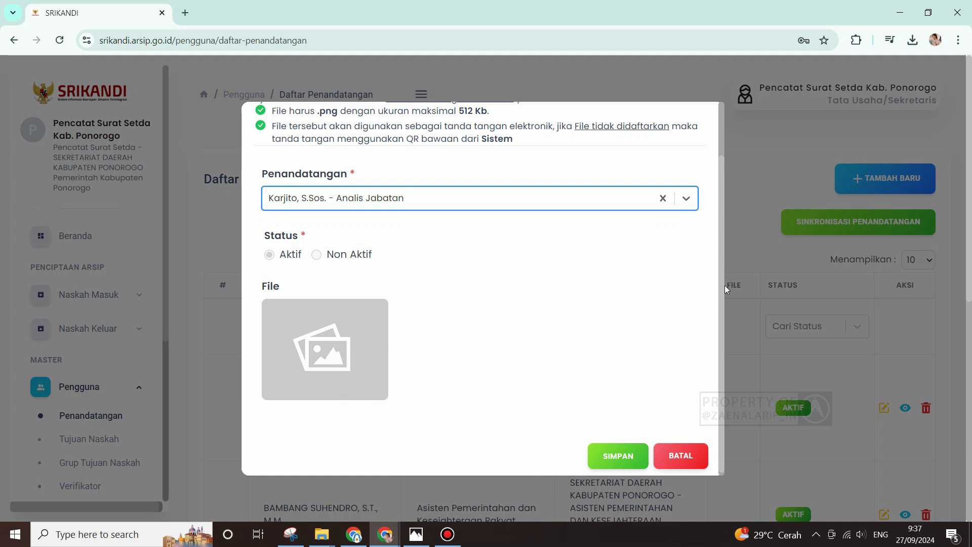
pyautogui.moveTo(725, 289); pyautogui.dragTo(726, 235)
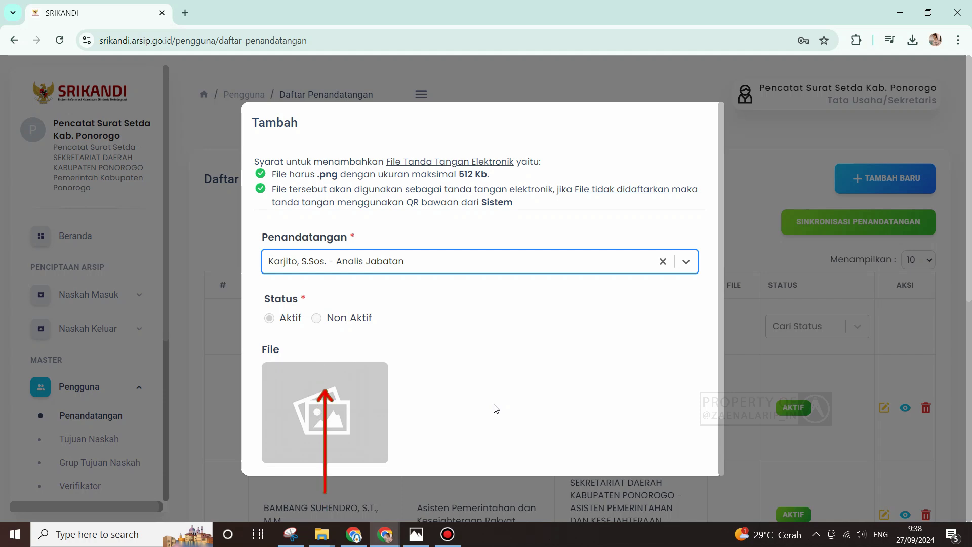
# Upload the ttd PNG image from Downloads as the signatory's signature file and crop it
pyautogui.scroll(-1, 387, 386)
pyautogui.click(323, 372)
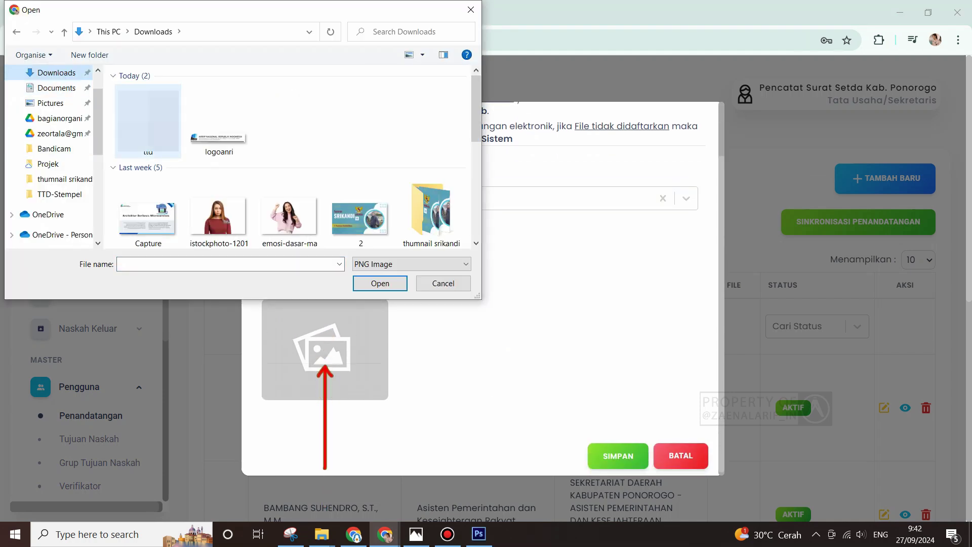
pyautogui.doubleClick(148, 121)
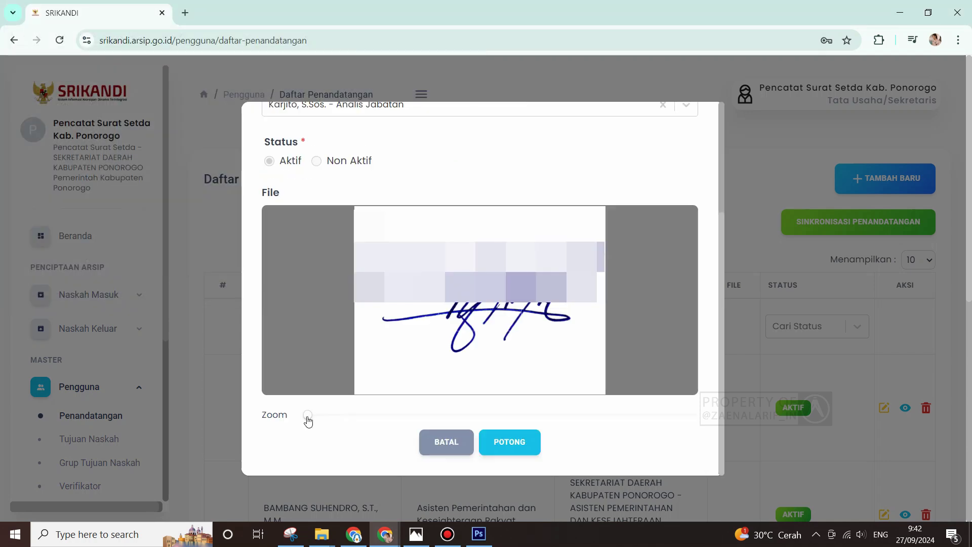
pyautogui.moveTo(306, 419)
pyautogui.mouseDown()
pyautogui.moveTo(767, 426)
pyautogui.moveTo(206, 425)
pyautogui.moveTo(198, 436)
pyautogui.mouseUp()
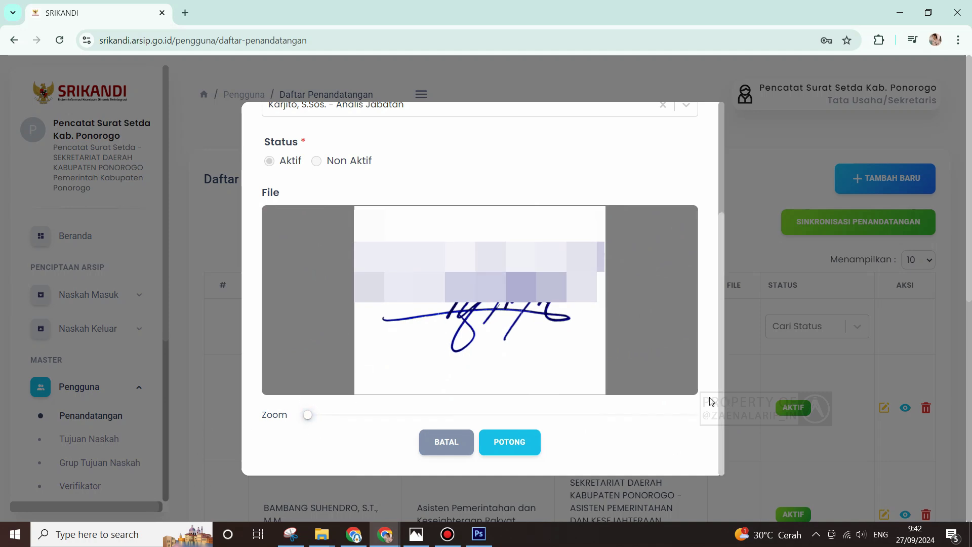
pyautogui.click(525, 447)
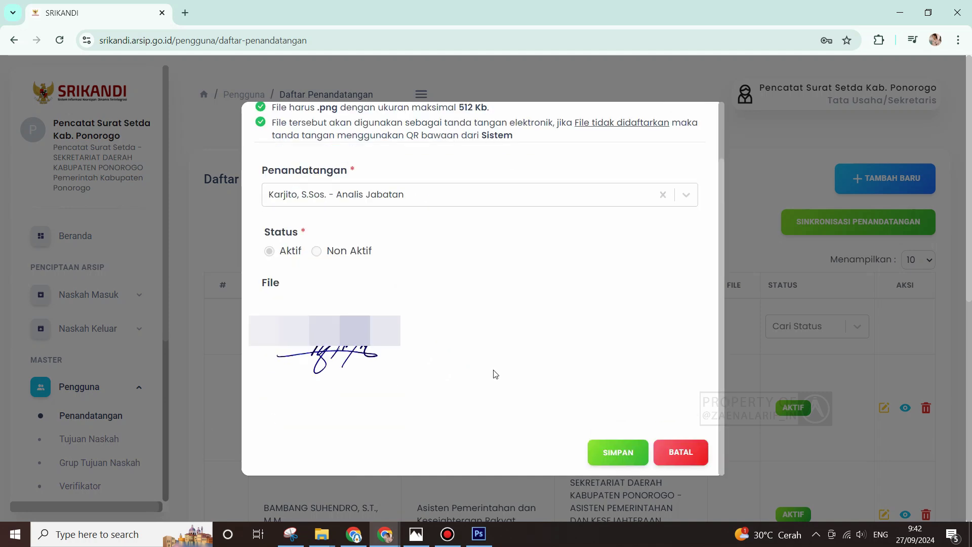
# Save the new signatory, then view its uploaded signature image from the list and return to the list
pyautogui.click(631, 458)
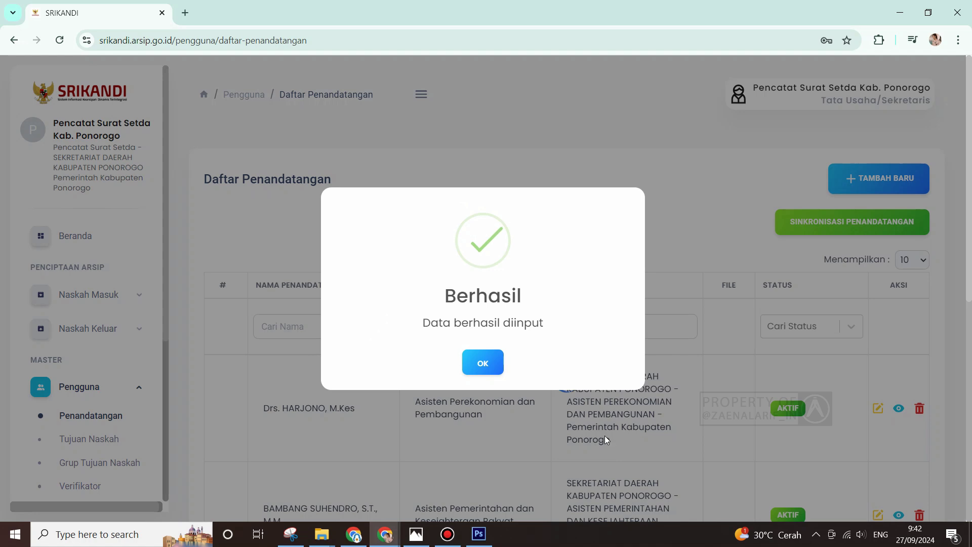
pyautogui.click(483, 362)
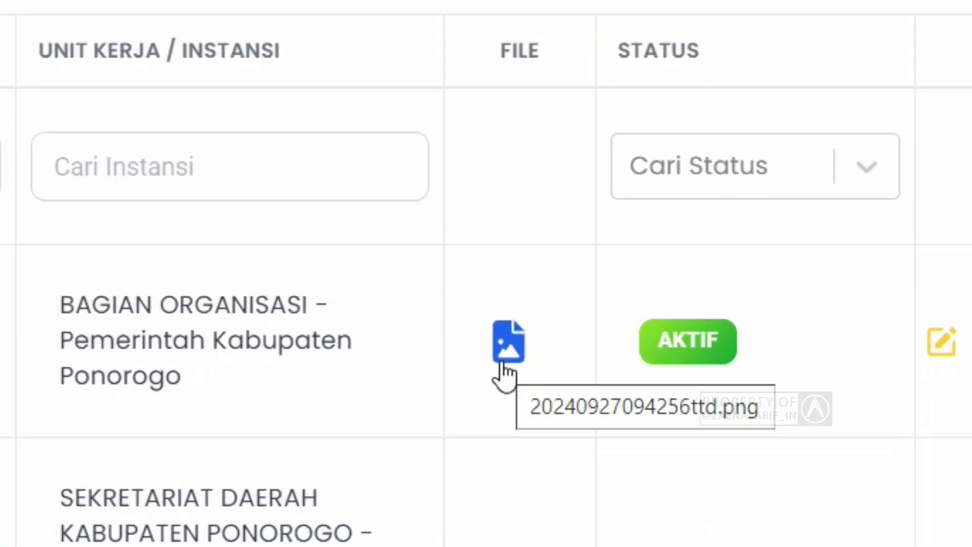
pyautogui.click(510, 357)
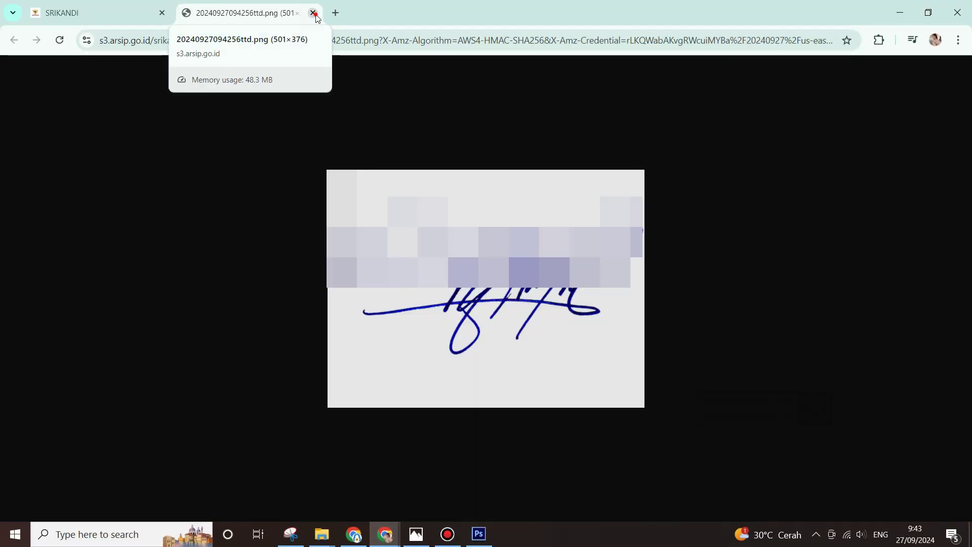
pyautogui.click(314, 13)
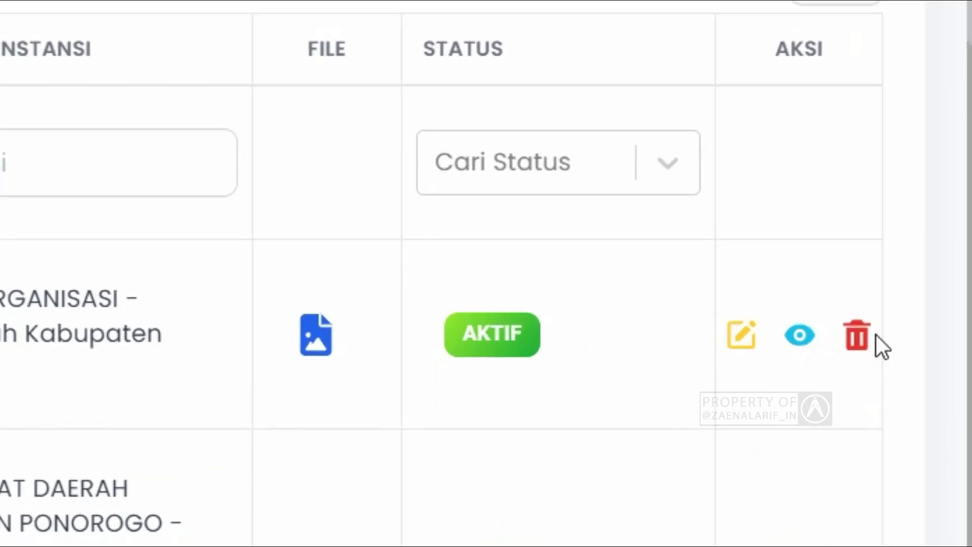
# Edit the Analis Jabatan signatory, replace the signature file with a cropped logoanri image, and save the update
pyautogui.click(739, 336)
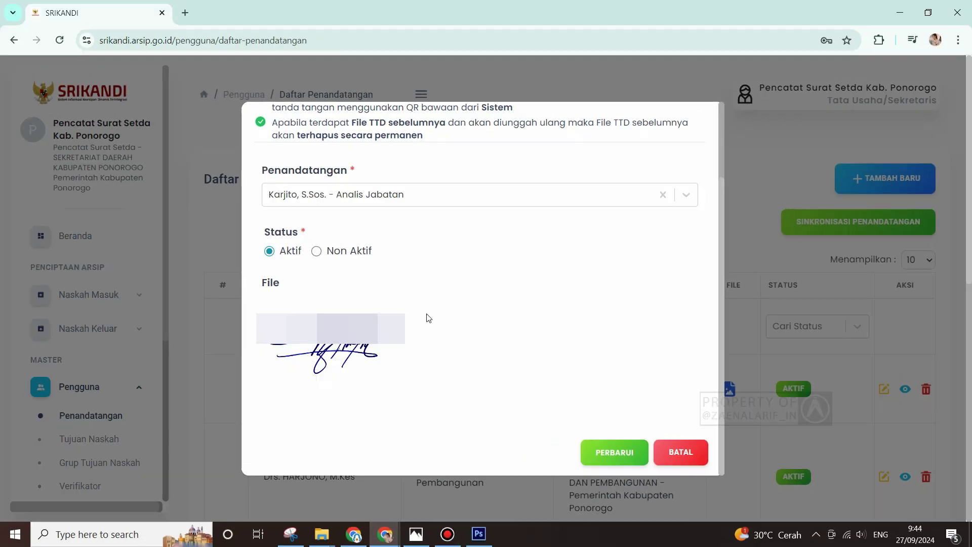
pyautogui.click(339, 345)
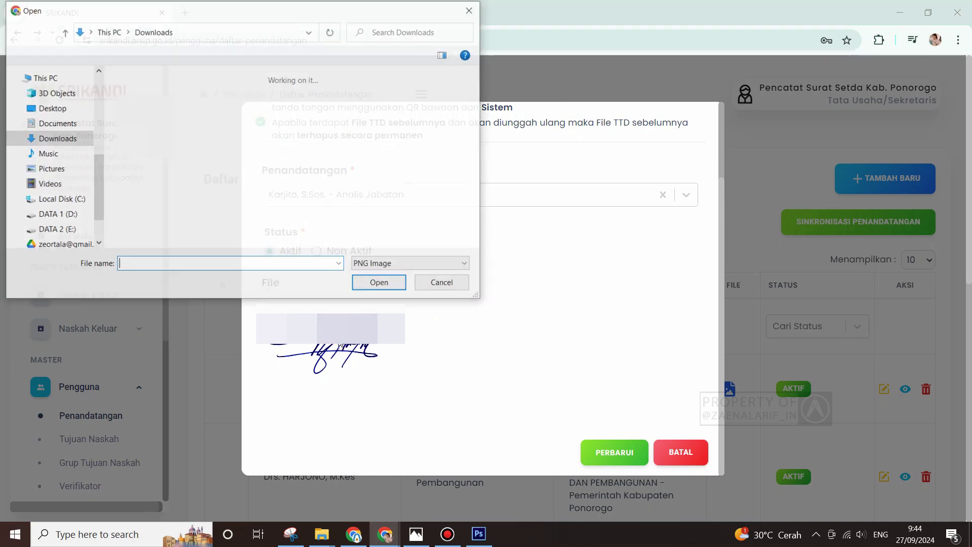
pyautogui.doubleClick(227, 138)
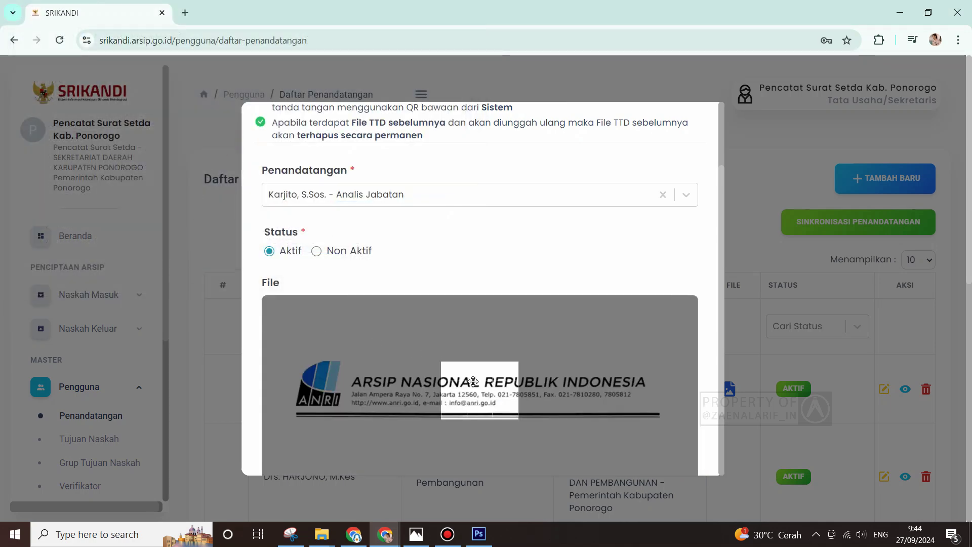
pyautogui.scroll(-2, 622, 266)
pyautogui.click(520, 443)
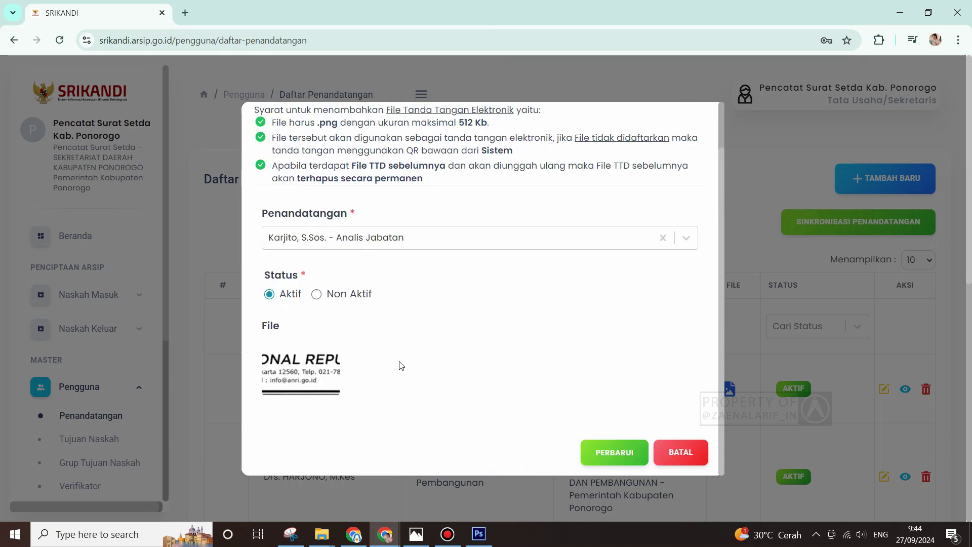
pyautogui.click(633, 460)
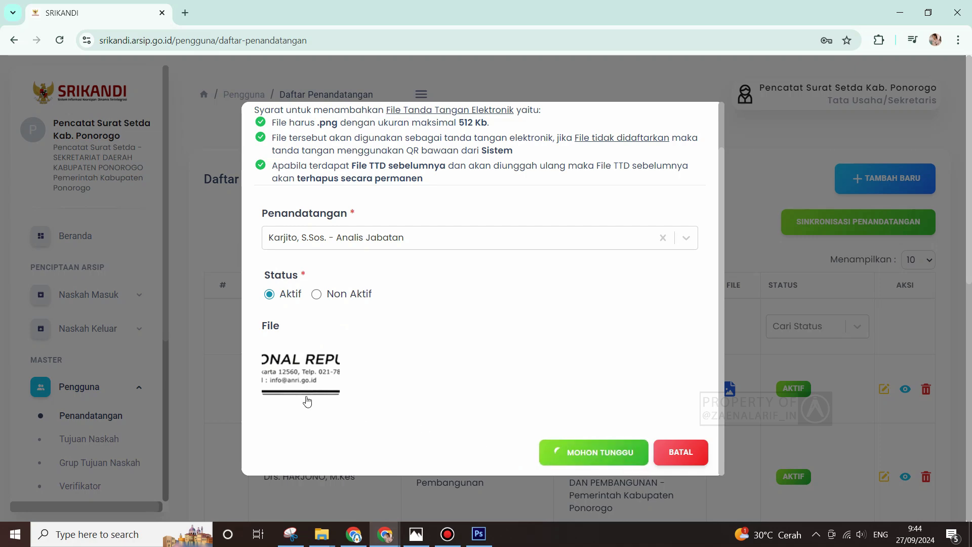
pyautogui.scroll(1, 397, 356)
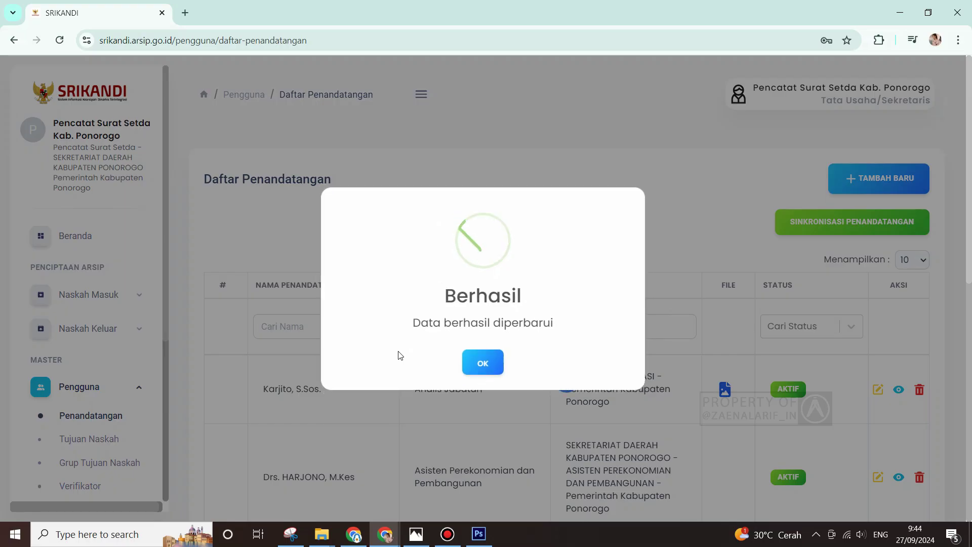
pyautogui.click(496, 372)
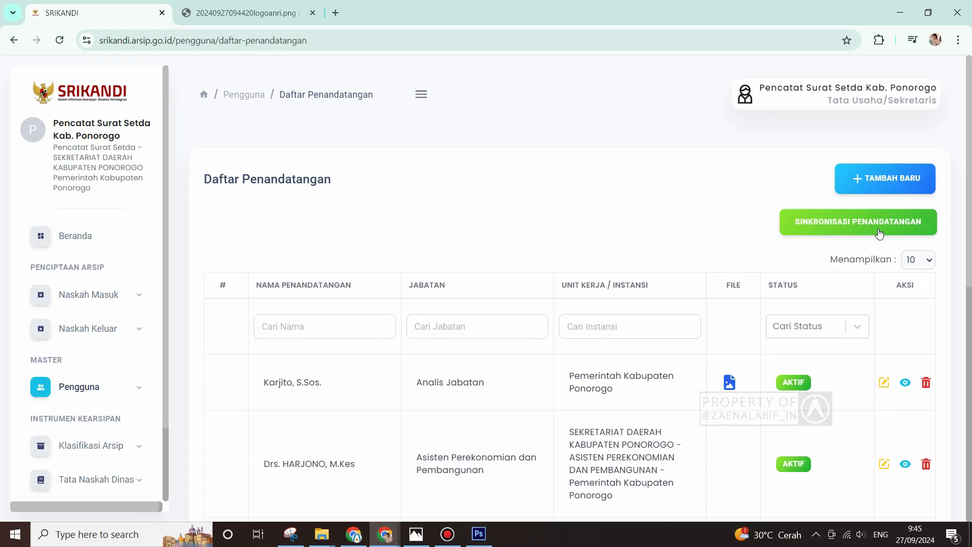
# Start a new entry in the Verifikator list and choose the user whose position is Analis Jabatan
pyautogui.click(140, 388)
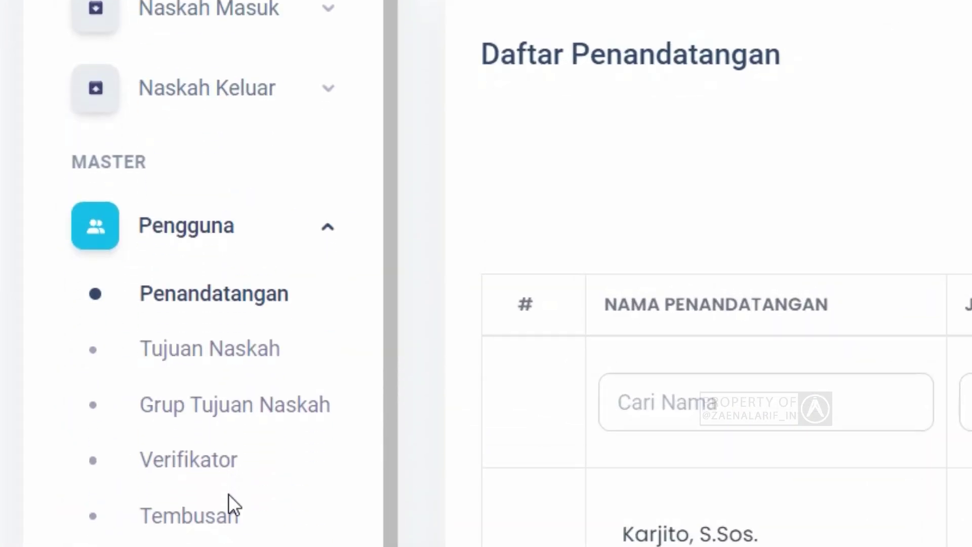
pyautogui.scroll(-3, 229, 494)
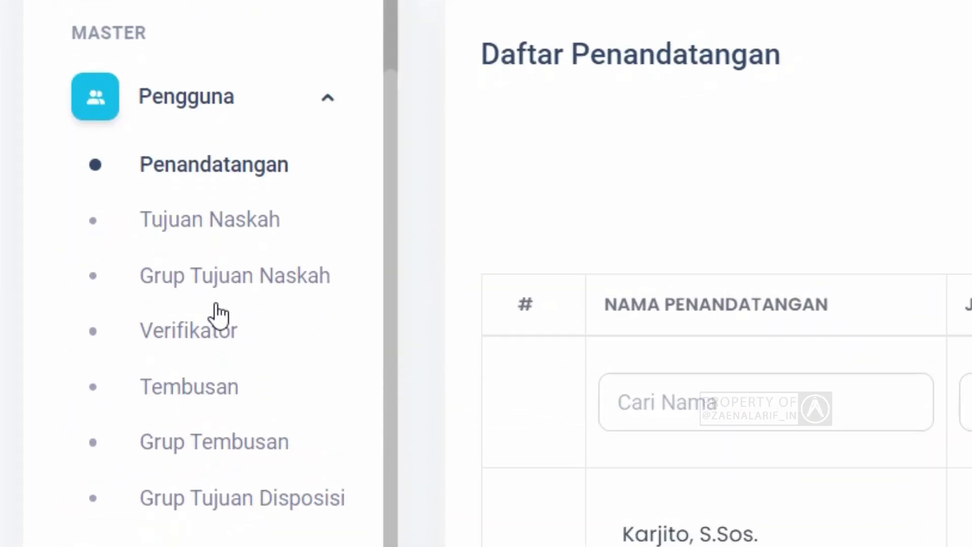
pyautogui.click(186, 331)
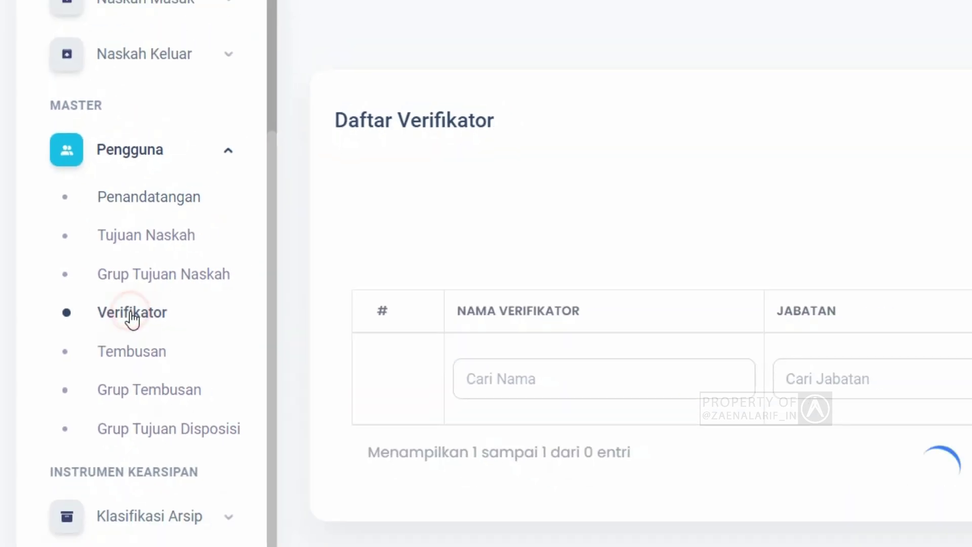
pyautogui.click(930, 188)
pyautogui.click(419, 299)
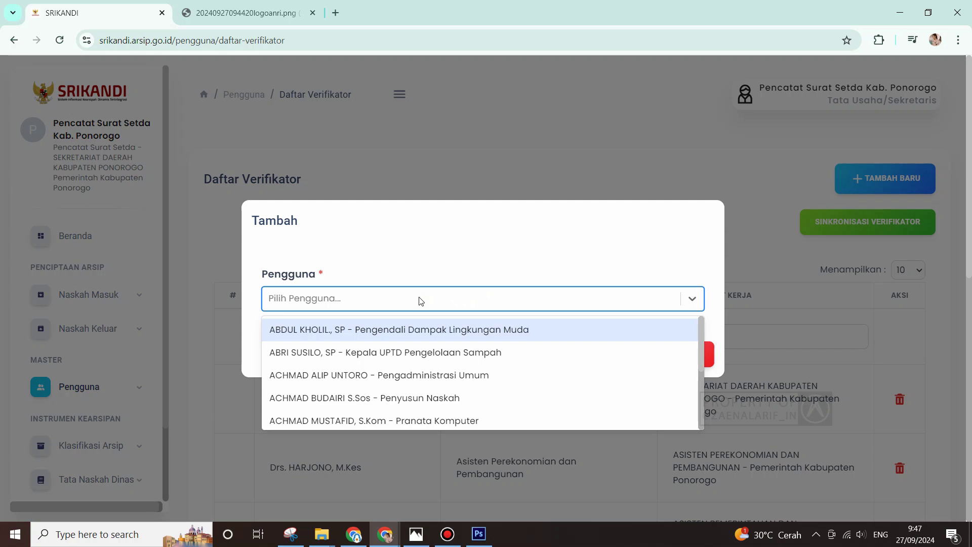
pyautogui.write('k')
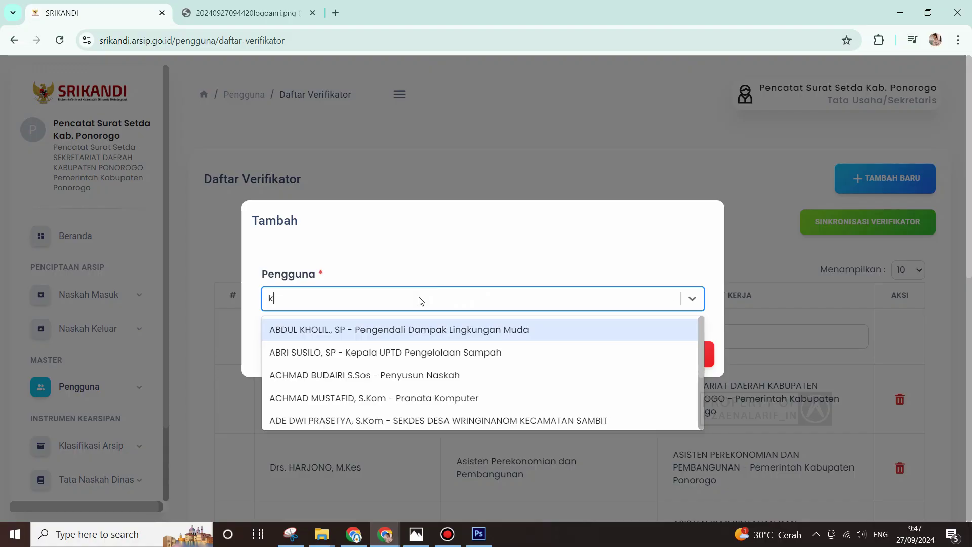
pyautogui.write('arjito')
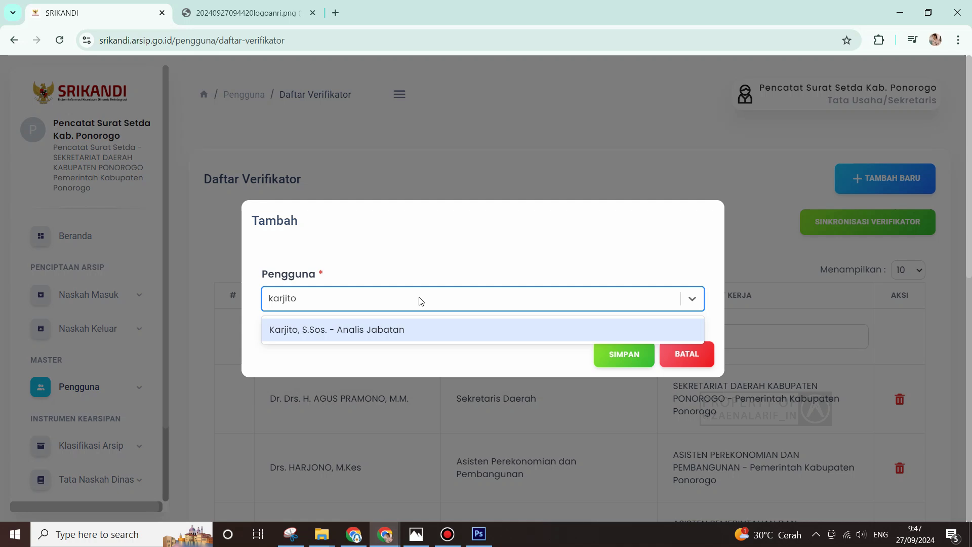
pyautogui.click(415, 329)
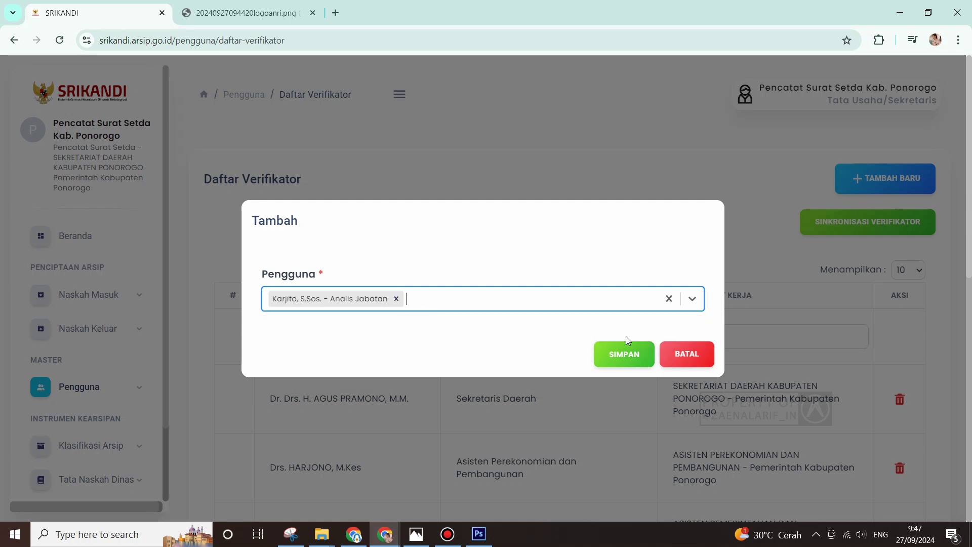
# Add the user whose position is Pengelola Akuntabilitas to the same entry and save both verifiers
pyautogui.write('zaenal')
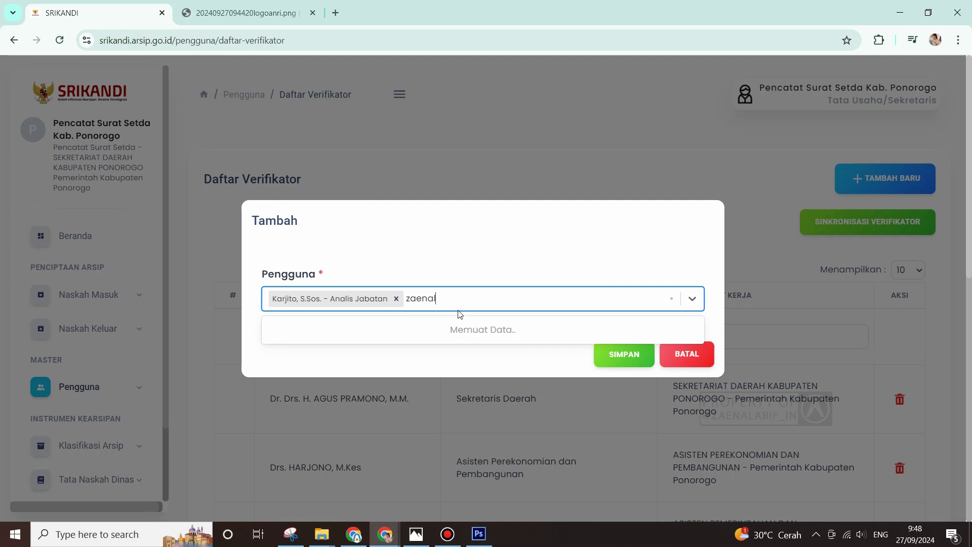
pyautogui.press('BackSpace')
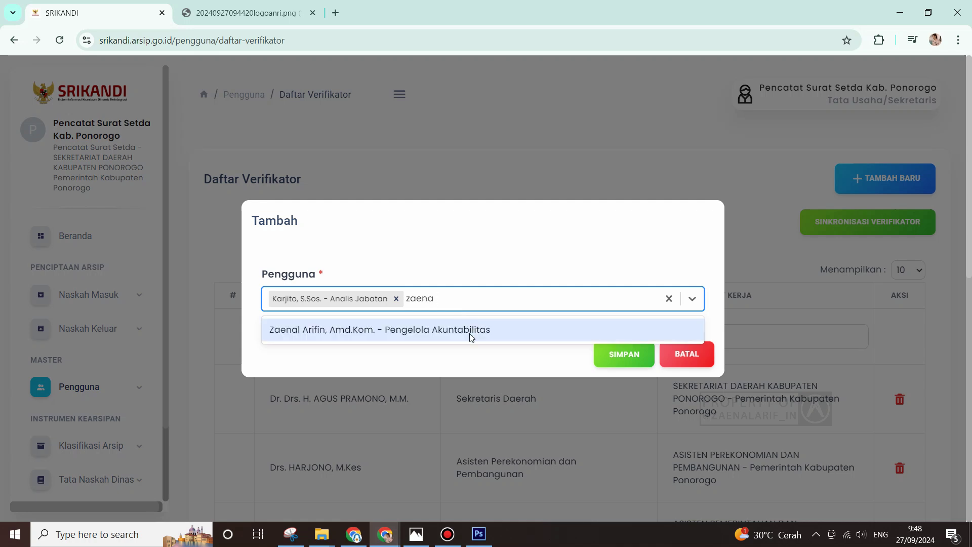
pyautogui.click(471, 330)
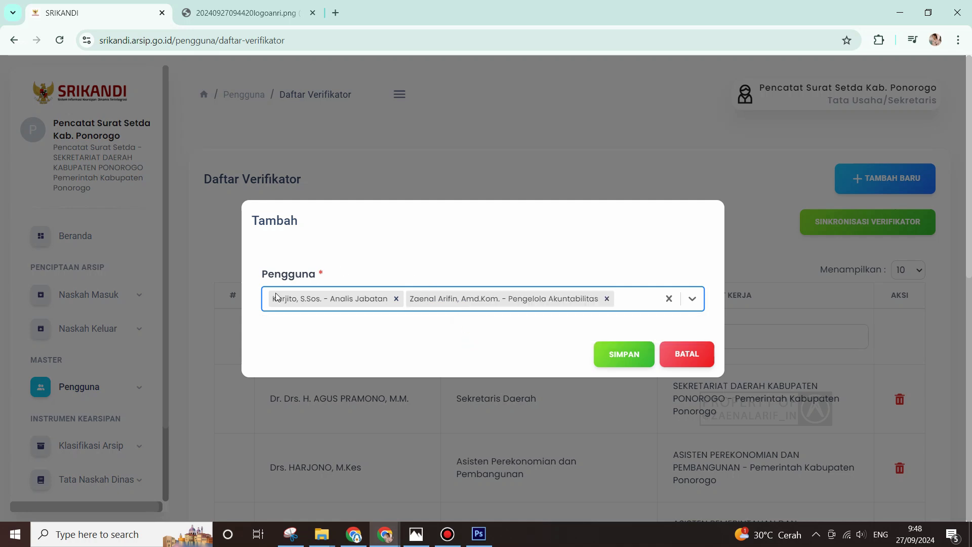
pyautogui.click(640, 362)
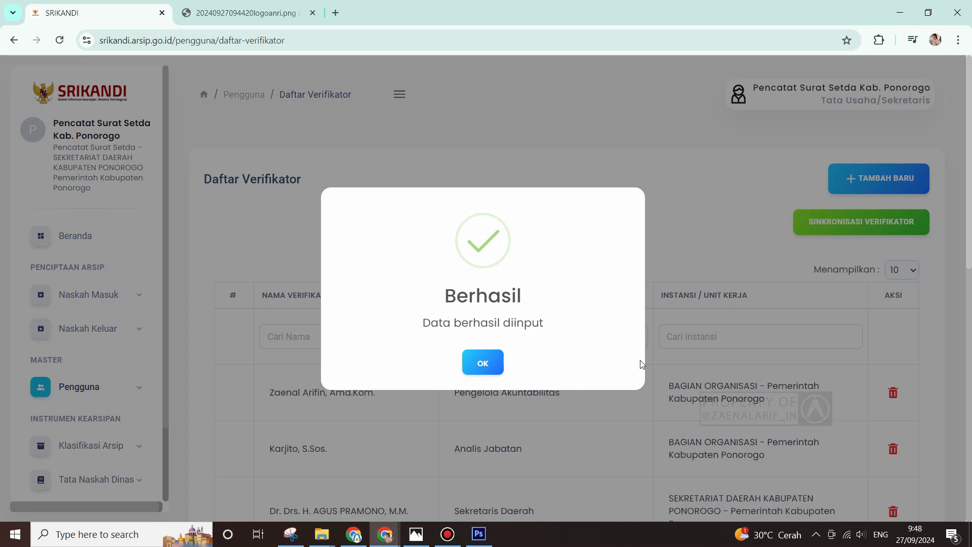
pyautogui.click(483, 363)
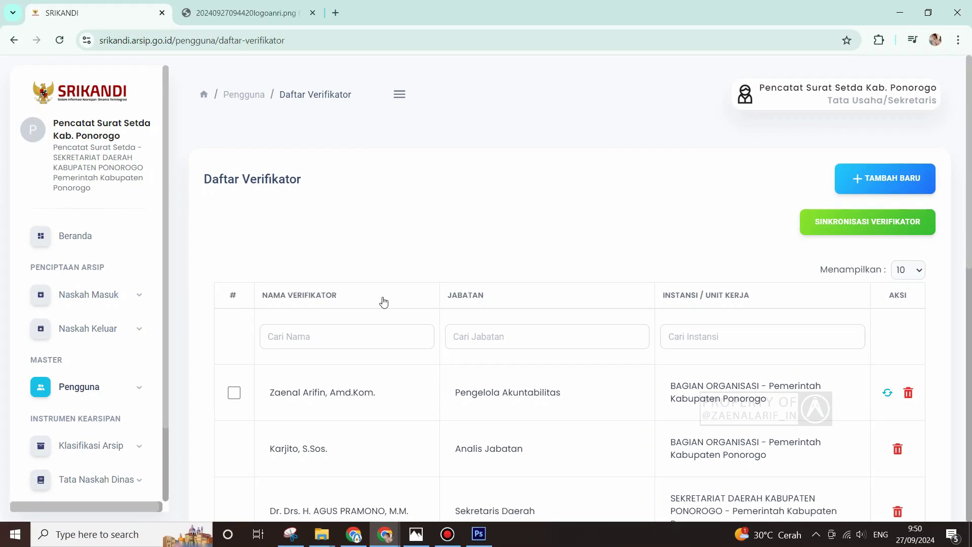
# Synchronize the Pengelola Akuntabilitas verifier with Sinkronisasi Verifikator, confirm the update, and check the name in the list
pyautogui.click(235, 397)
pyautogui.click(906, 235)
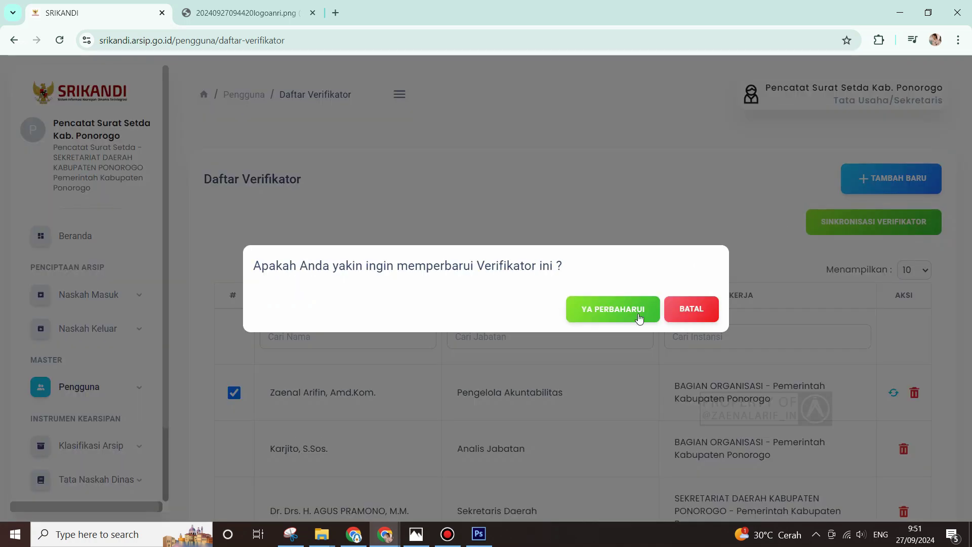
pyautogui.click(638, 316)
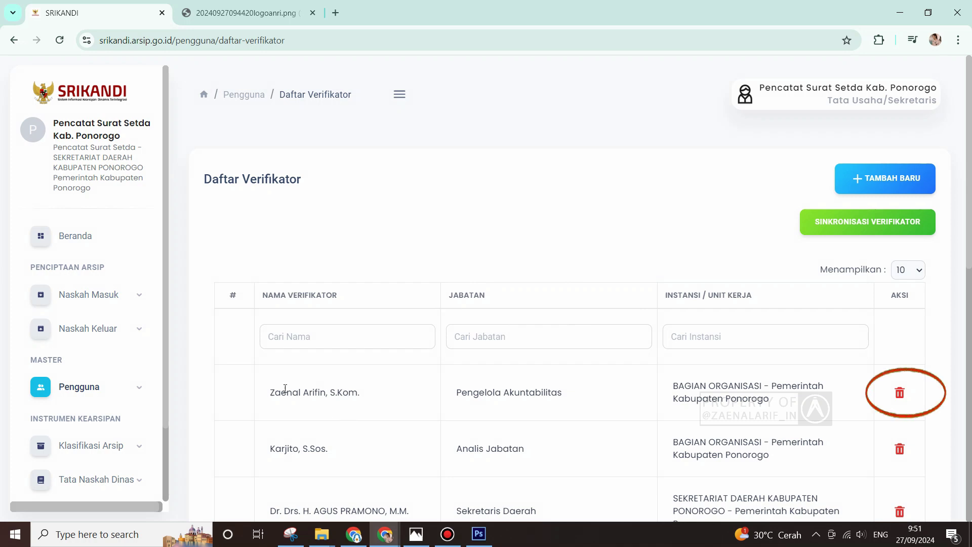
pyautogui.moveTo(268, 391); pyautogui.dragTo(372, 397)
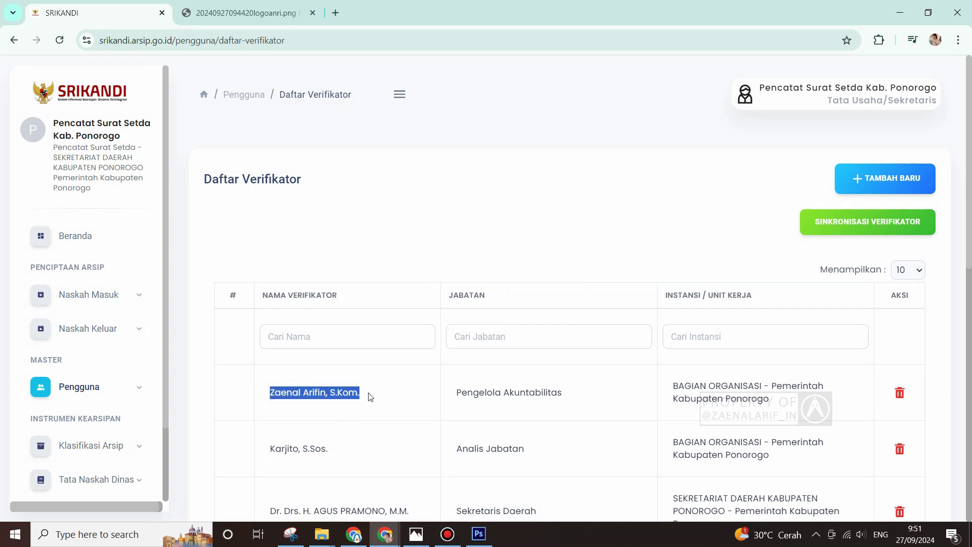
pyautogui.click(369, 395)
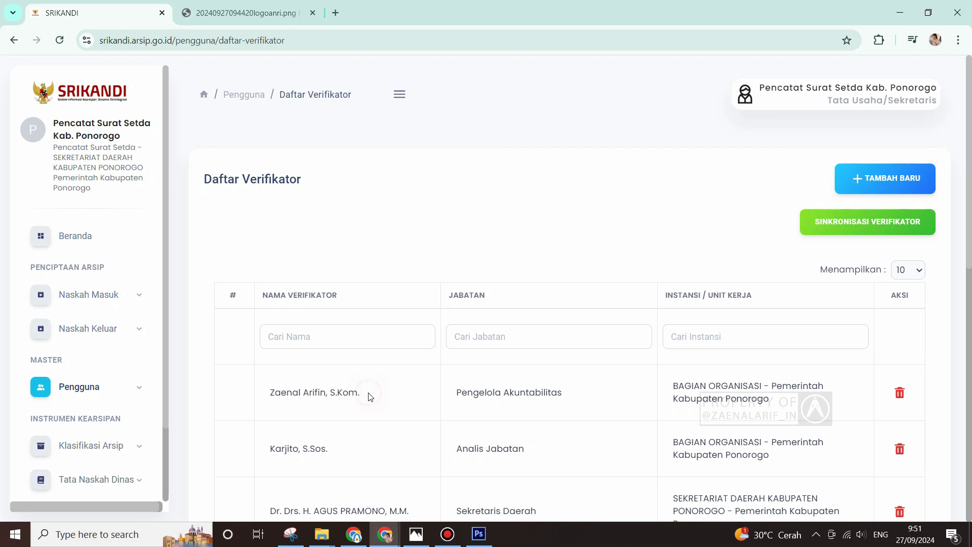
# Reload the verifier list, update only the Pengelola Akuntabilitas entry with its own row action, and check the refreshed name
pyautogui.click(59, 40)
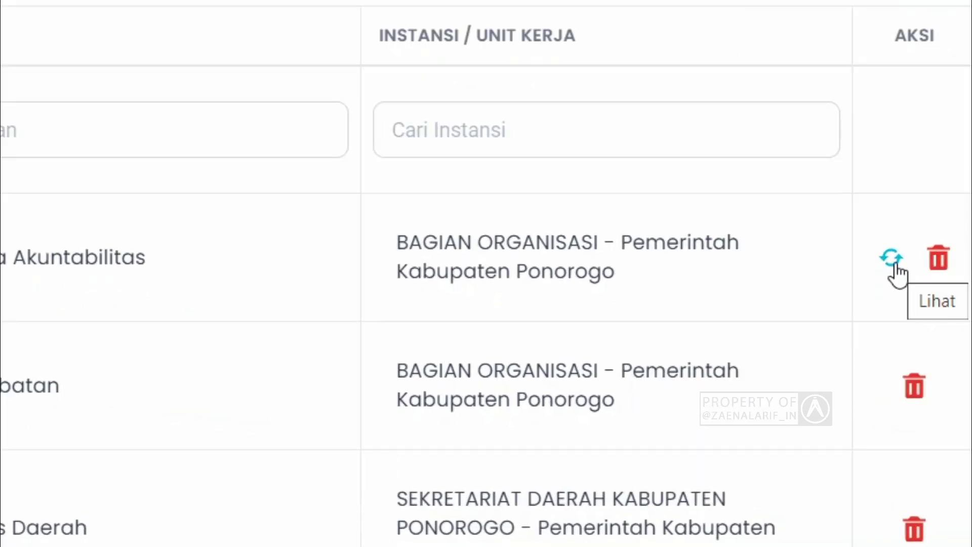
pyautogui.click(892, 262)
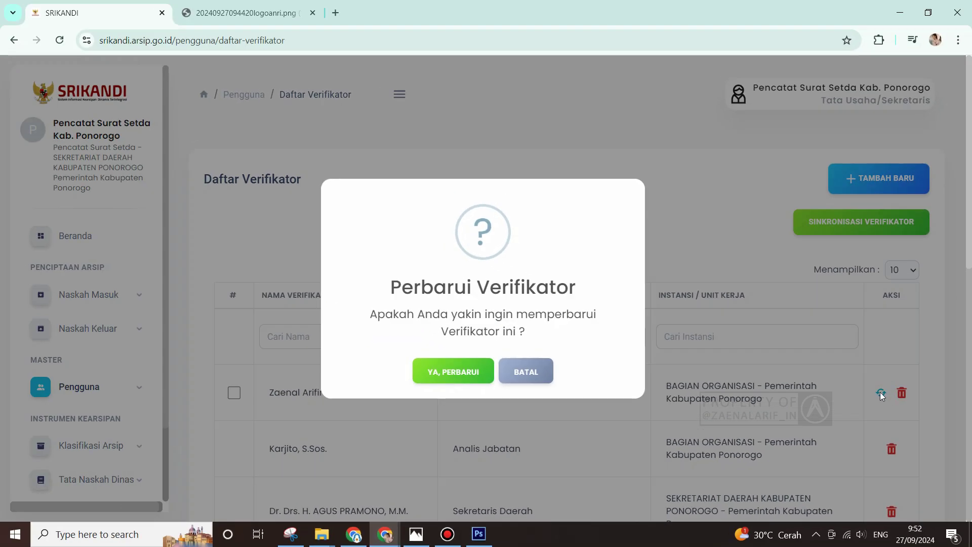
pyautogui.click(457, 376)
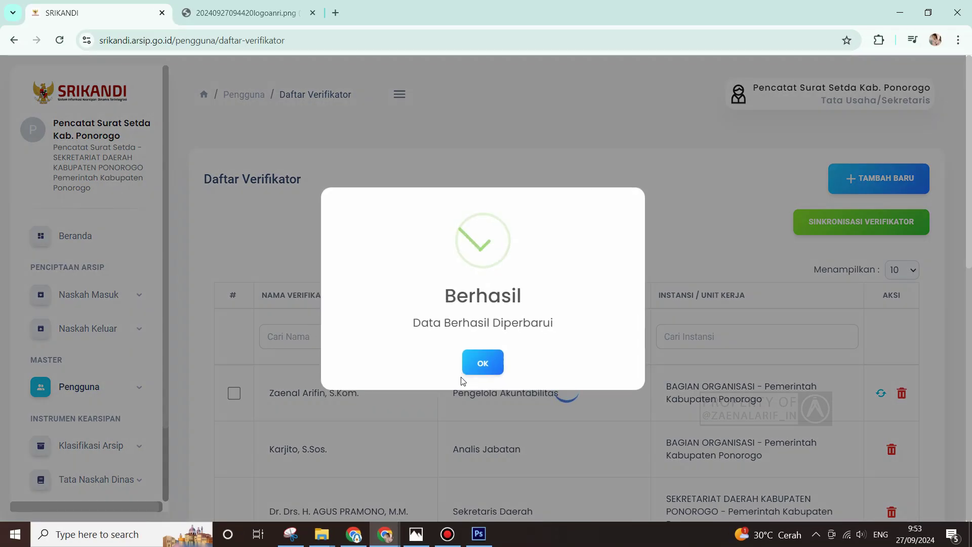
pyautogui.click(486, 371)
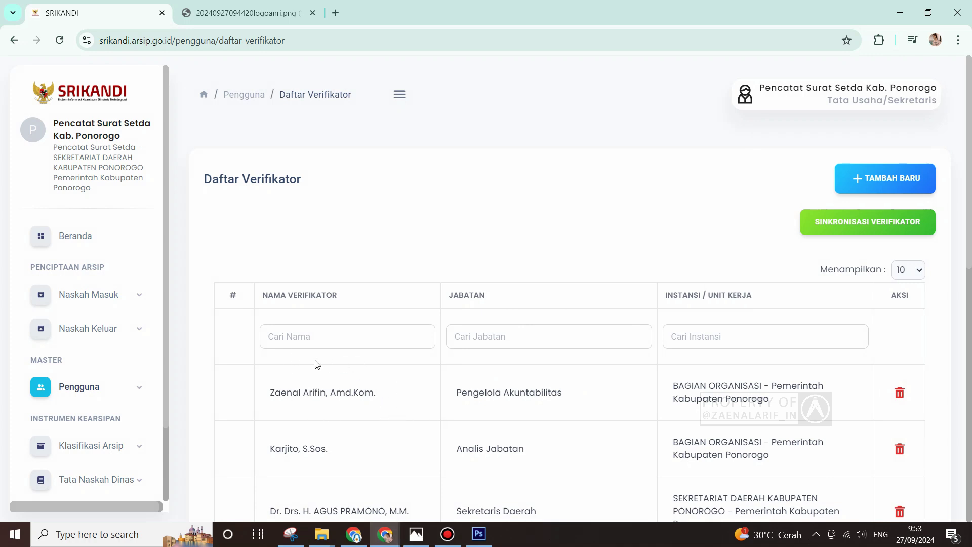
pyautogui.moveTo(270, 395); pyautogui.dragTo(431, 390)
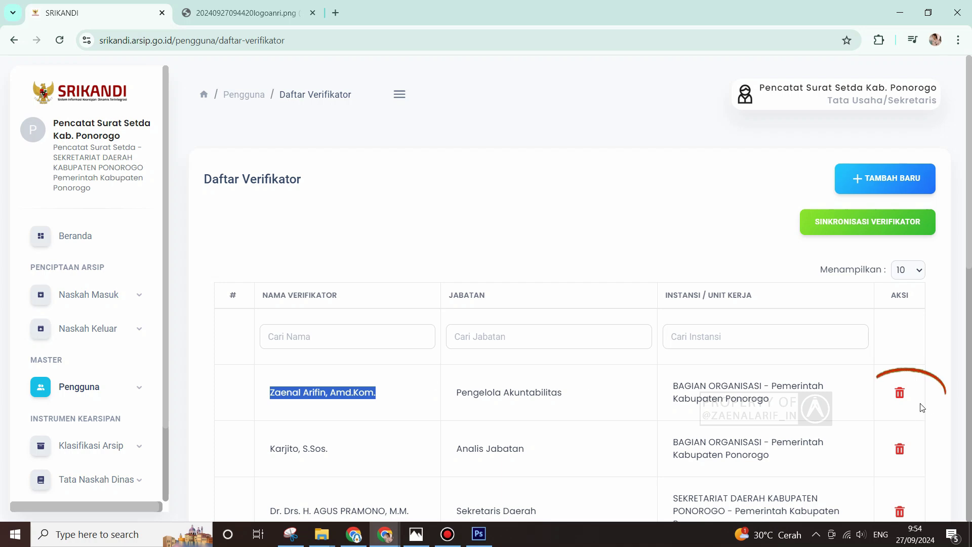
# Delete the Pengelola Akuntabilitas verifier from the Daftar Verifikator list and confirm the removal
pyautogui.click(900, 393)
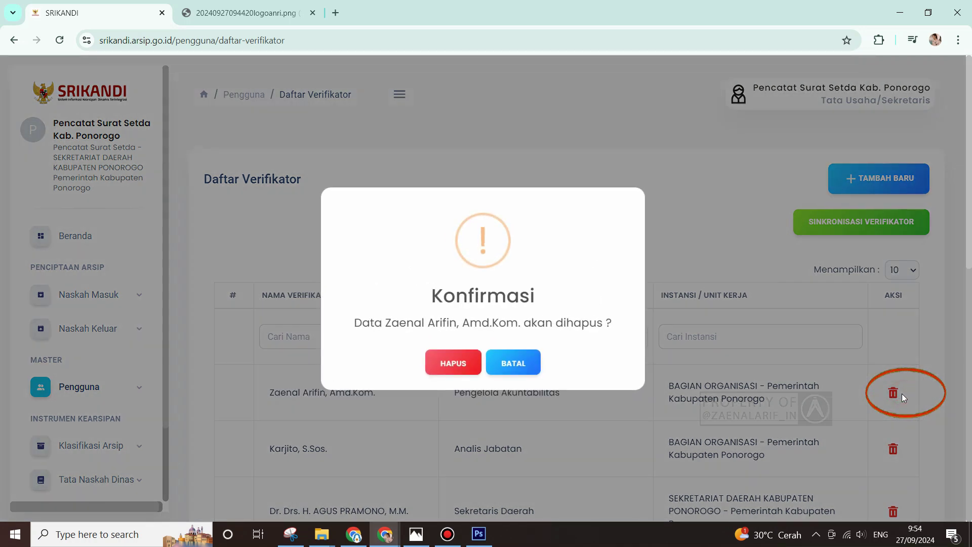
pyautogui.click(476, 371)
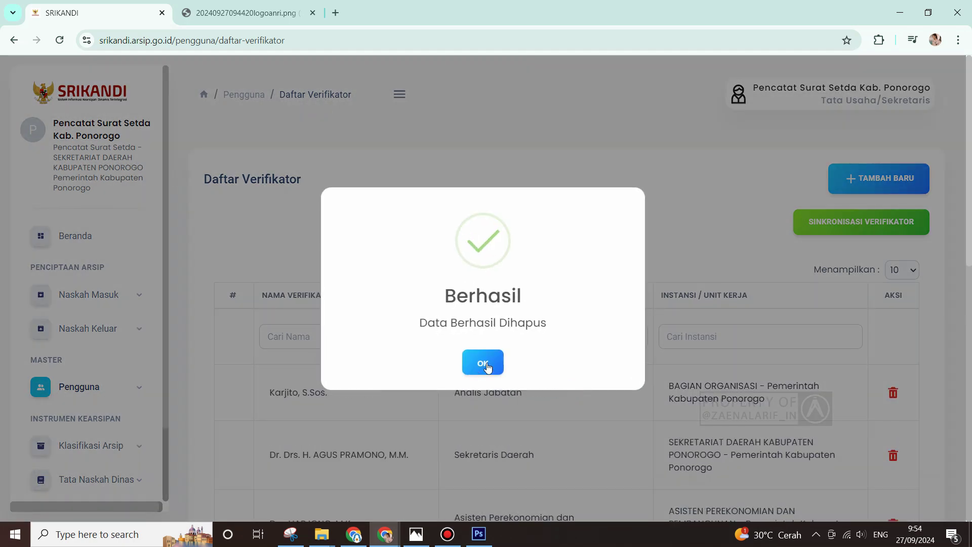
pyautogui.click(494, 366)
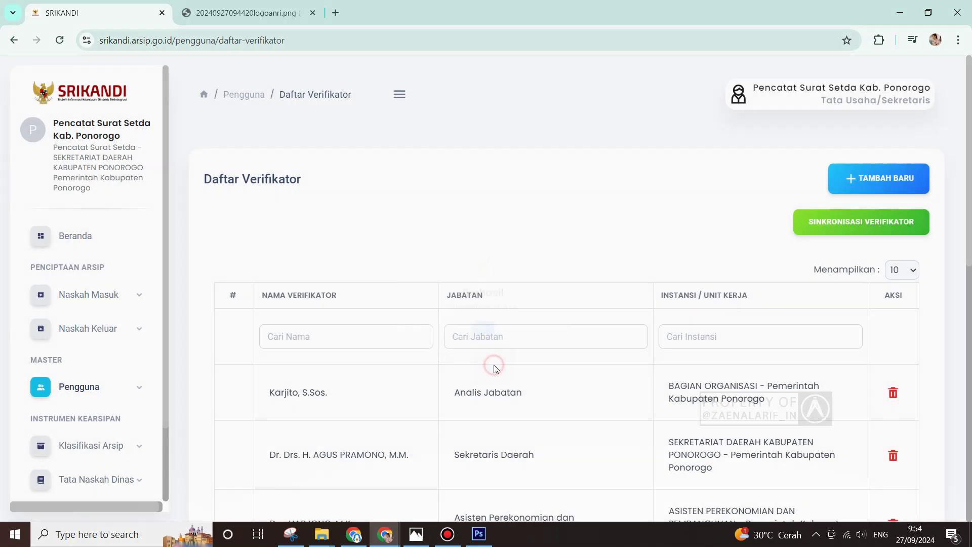